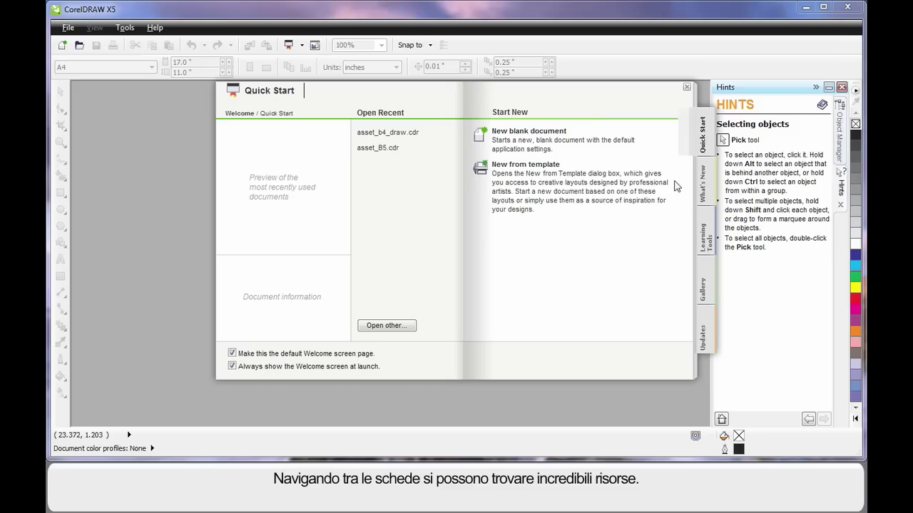
Step: Browse the welcome screen's learning resources and example gallery, then return to Quick Start
{"action": "left_click", "coordinate": [704, 241]}
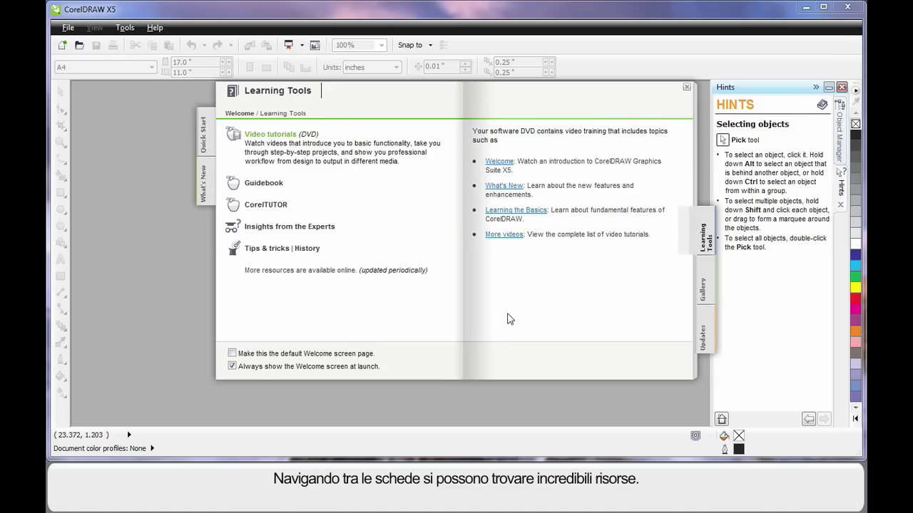
{"action": "left_click", "coordinate": [702, 289]}
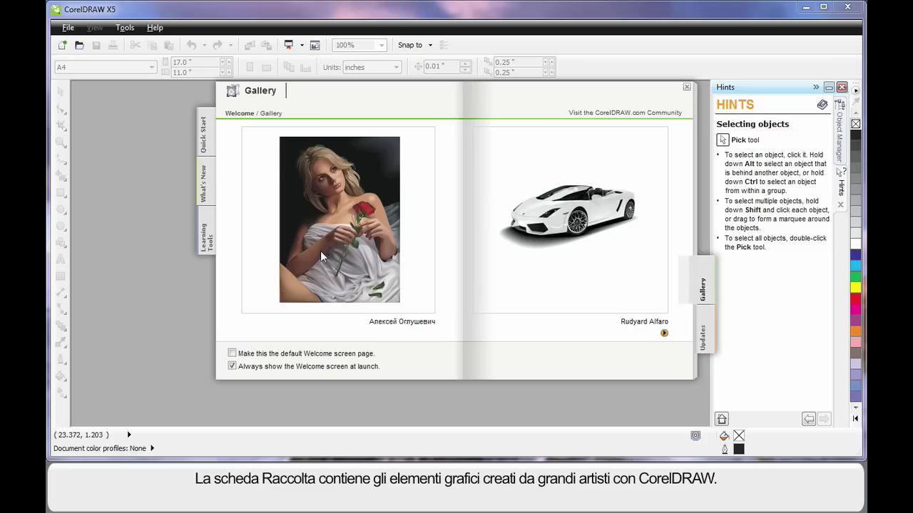
{"action": "left_click", "coordinate": [203, 134]}
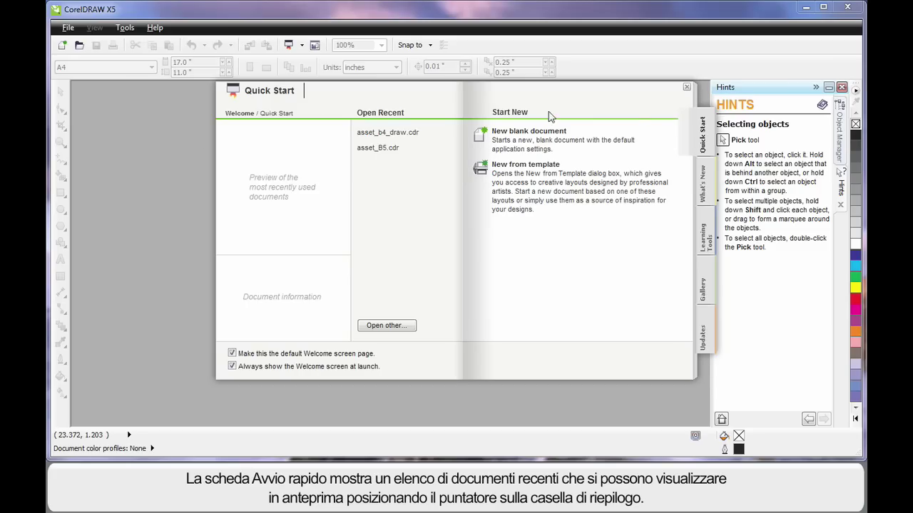
Step: Create a new blank A4 document keeping the CorelDRAW default preset
{"action": "mouse_move", "coordinate": [391, 136]}
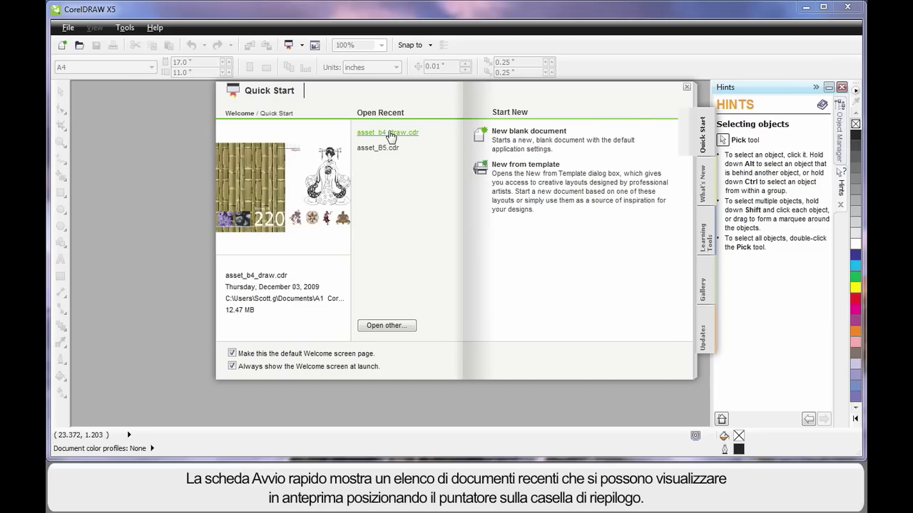
{"action": "mouse_move", "coordinate": [385, 153]}
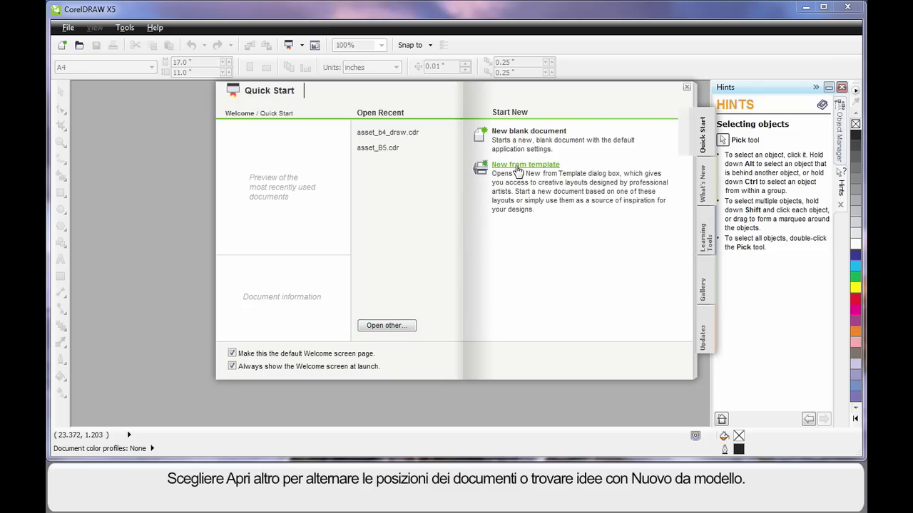
{"action": "left_click", "coordinate": [553, 137]}
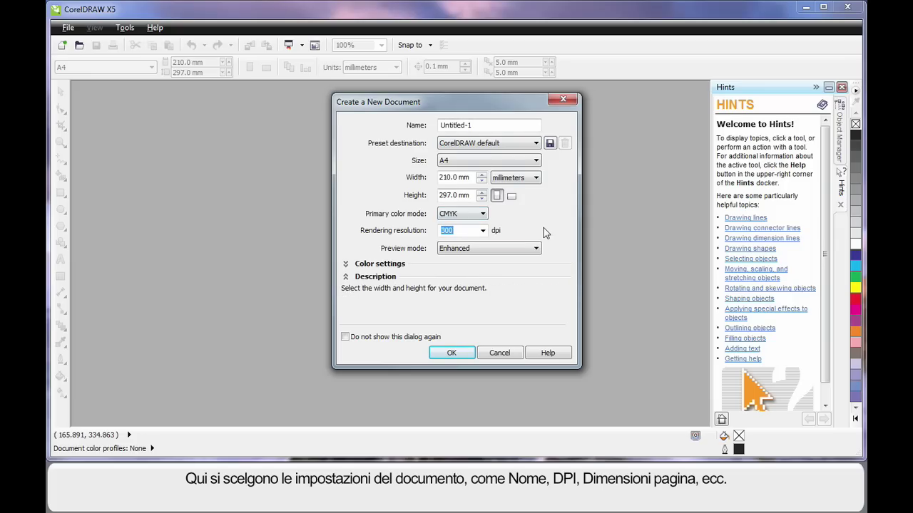
{"action": "left_click", "coordinate": [535, 143]}
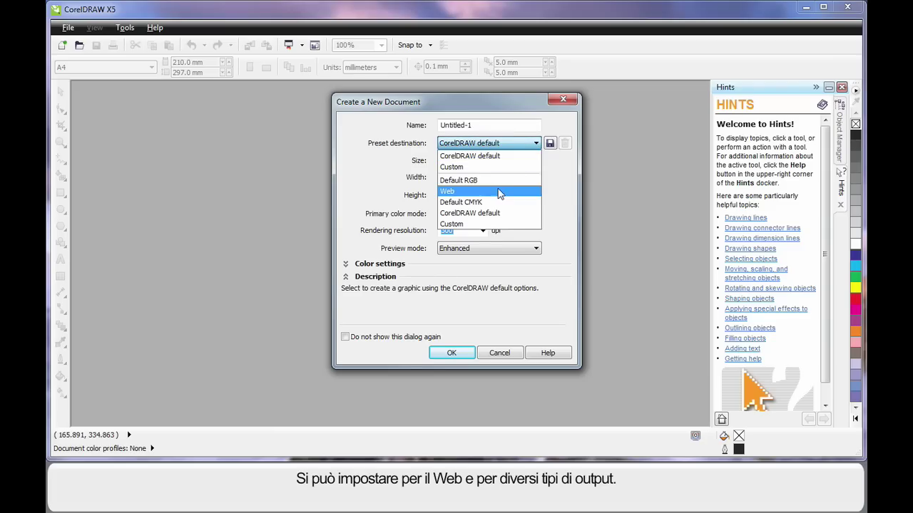
{"action": "left_click", "coordinate": [565, 198]}
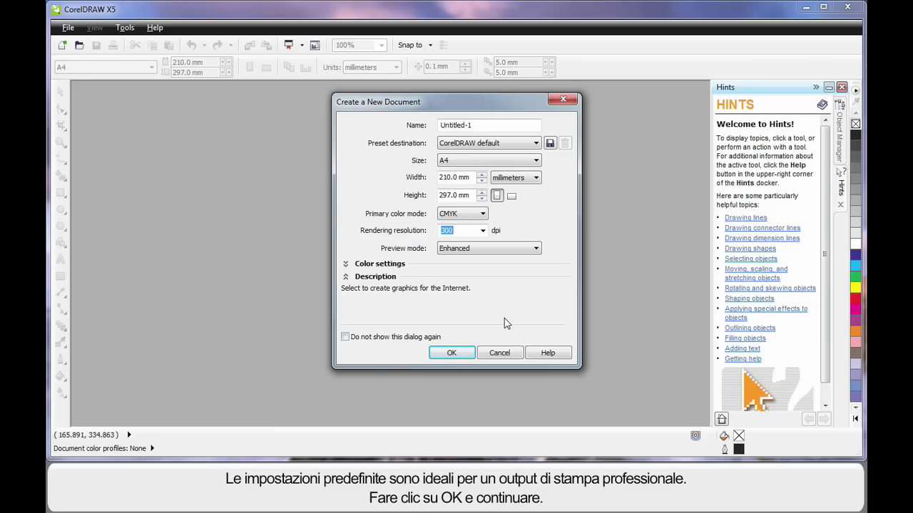
{"action": "left_click", "coordinate": [452, 353]}
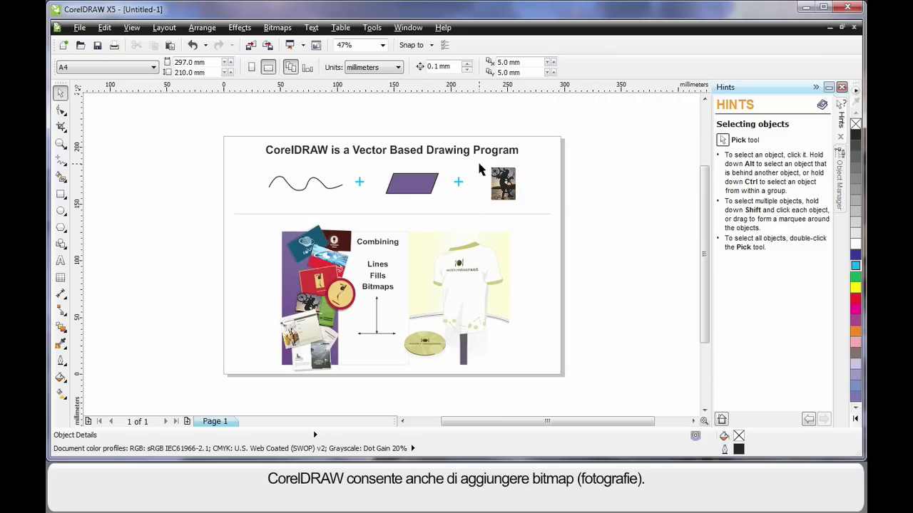
Step: Select the small bitmap photo beside the purple parallelogram
{"action": "left_click", "coordinate": [511, 184]}
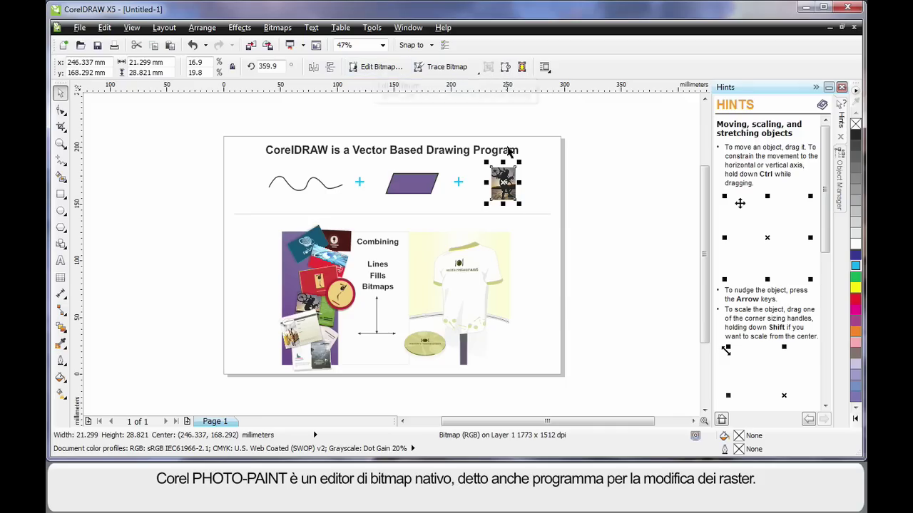
Step: Deselect the photo by clicking an empty spot on the page
{"action": "left_click", "coordinate": [571, 299]}
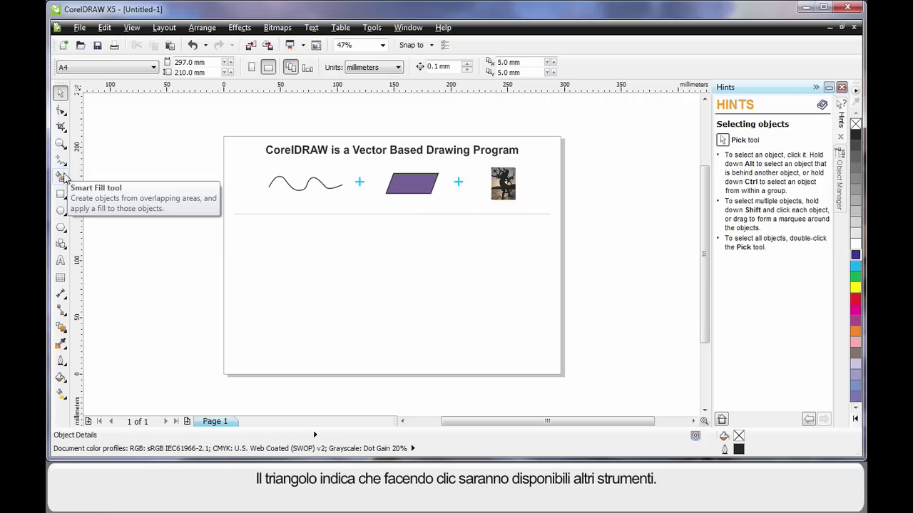
Step: Choose the Freehand tool from the toolbox's Curve flyout
{"action": "left_click", "coordinate": [65, 133]}
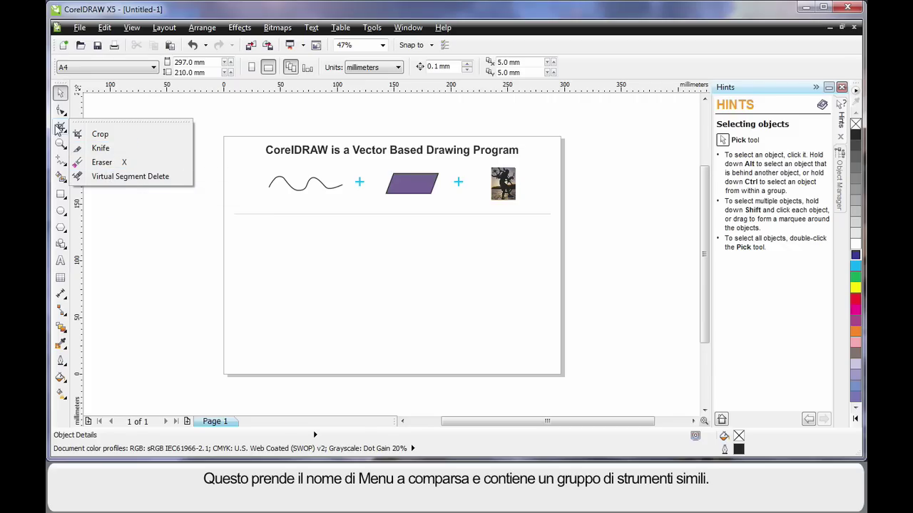
{"action": "left_click", "coordinate": [62, 164]}
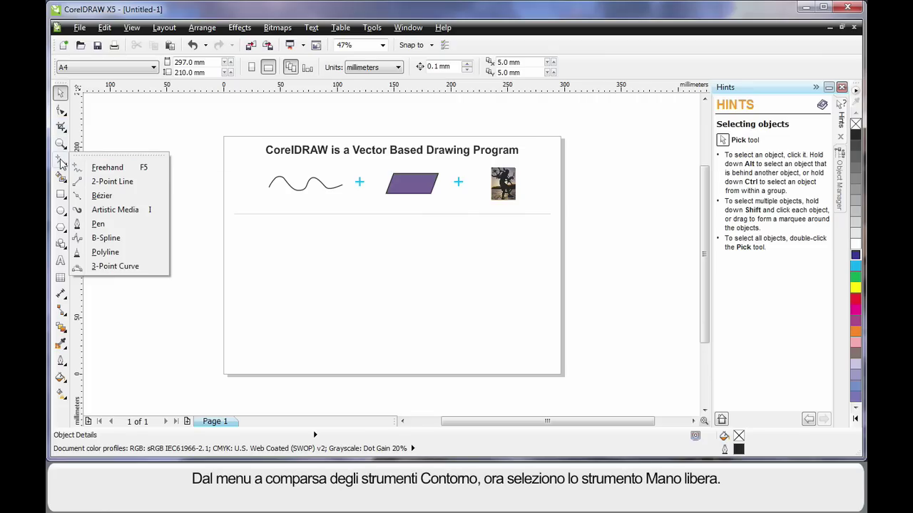
{"action": "left_click", "coordinate": [107, 170]}
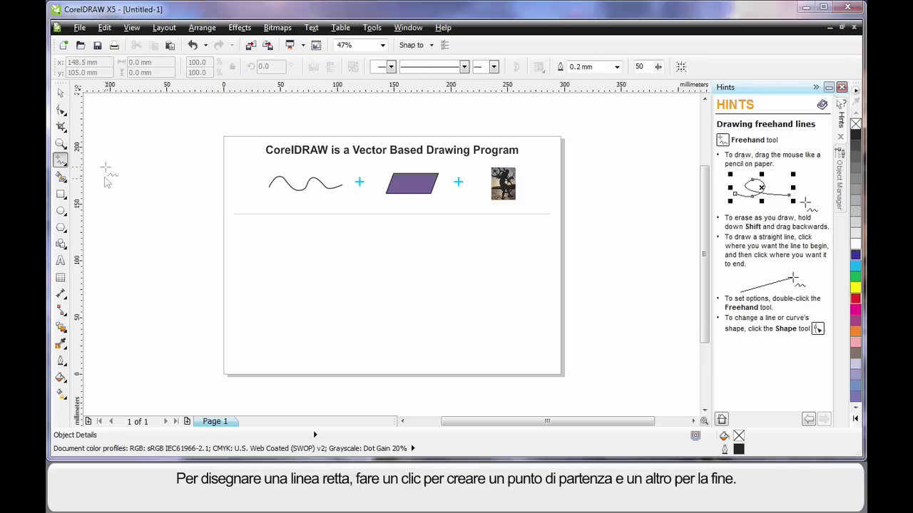
Step: Draw a long straight line, then a wavy two-hump freehand curve below it
{"action": "left_click", "coordinate": [241, 231]}
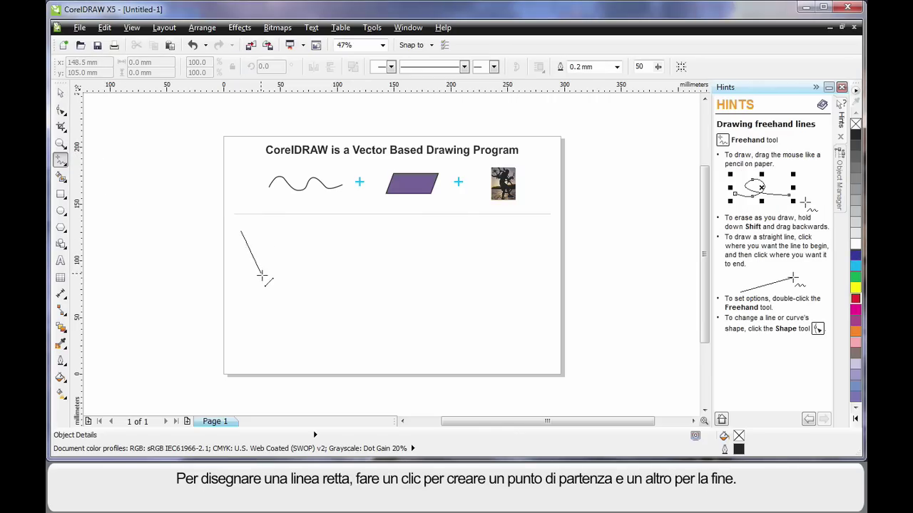
{"action": "left_click", "coordinate": [541, 262]}
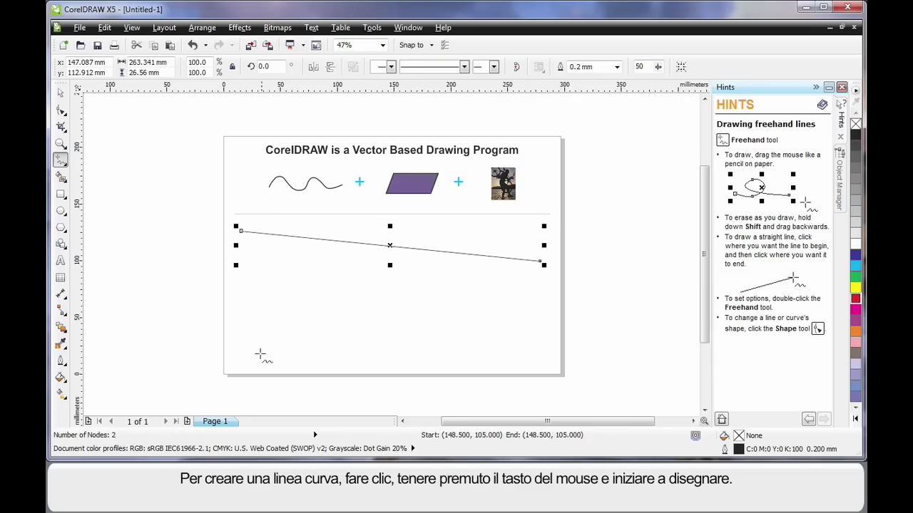
{"action": "left_click_drag", "start_coordinate": [232, 359], "coordinate": [242, 332]}
{"action": "mouse_move", "coordinate": [306, 281]}
{"action": "left_mouse_down"}
{"action": "mouse_move", "coordinate": [326, 329]}
{"action": "mouse_move", "coordinate": [365, 348]}
{"action": "mouse_move", "coordinate": [386, 313]}
{"action": "mouse_move", "coordinate": [417, 294]}
{"action": "mouse_move", "coordinate": [501, 347]}
{"action": "mouse_move", "coordinate": [525, 328]}
{"action": "left_mouse_up"}
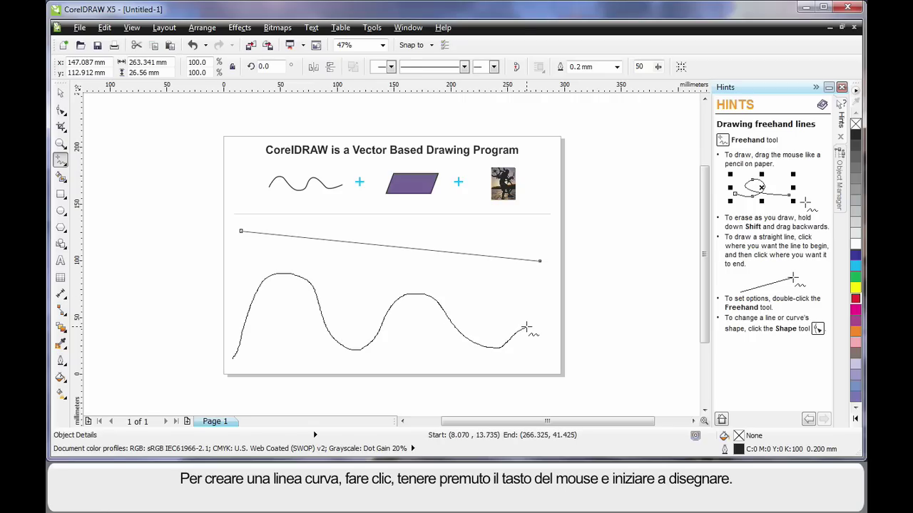
{"action": "left_click_drag", "start_coordinate": [525, 328], "coordinate": [526, 328]}
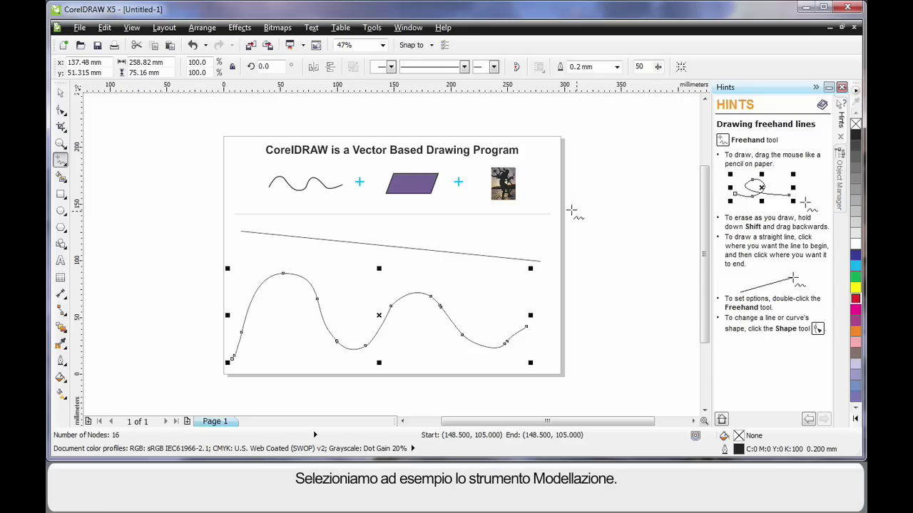
Step: With the Shape tool, delete a node on the second hump and drag nodes to reshape the humps
{"action": "left_click", "coordinate": [61, 110]}
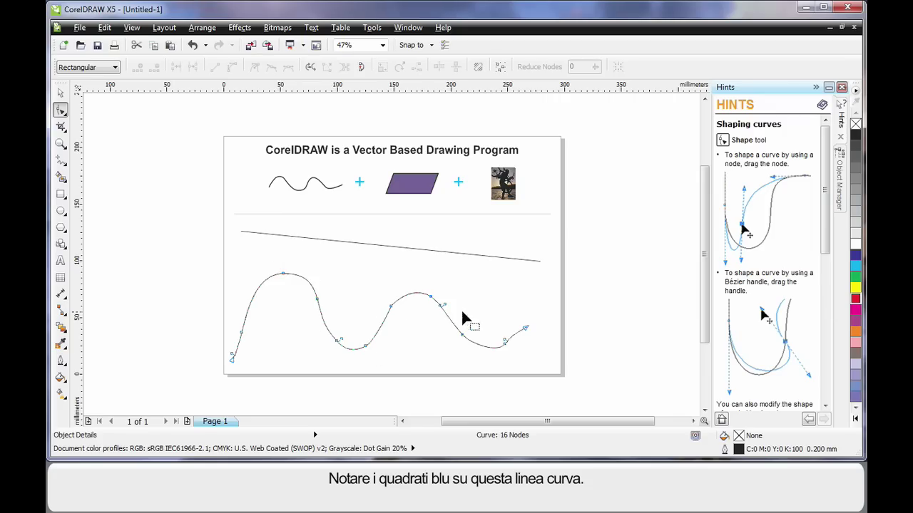
{"action": "left_click", "coordinate": [391, 306]}
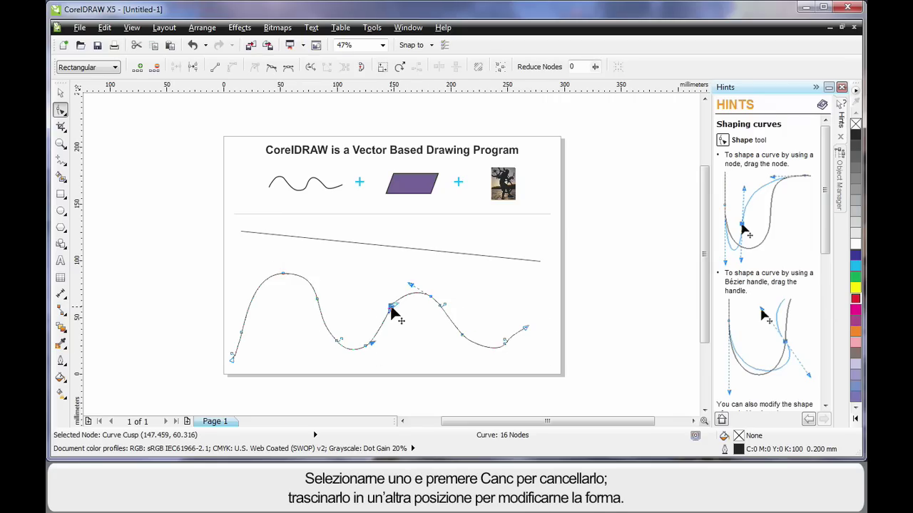
{"action": "key", "text": "Delete"}
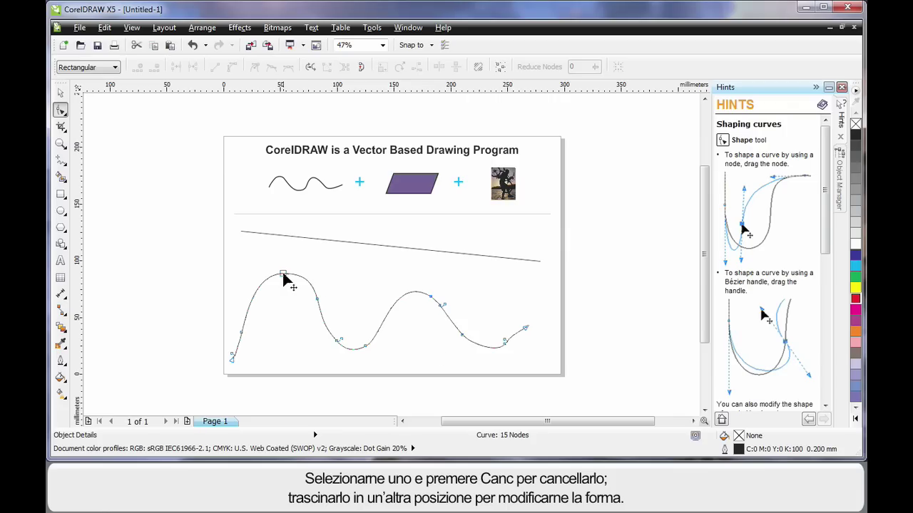
{"action": "left_click_drag", "start_coordinate": [283, 275], "coordinate": [248, 254]}
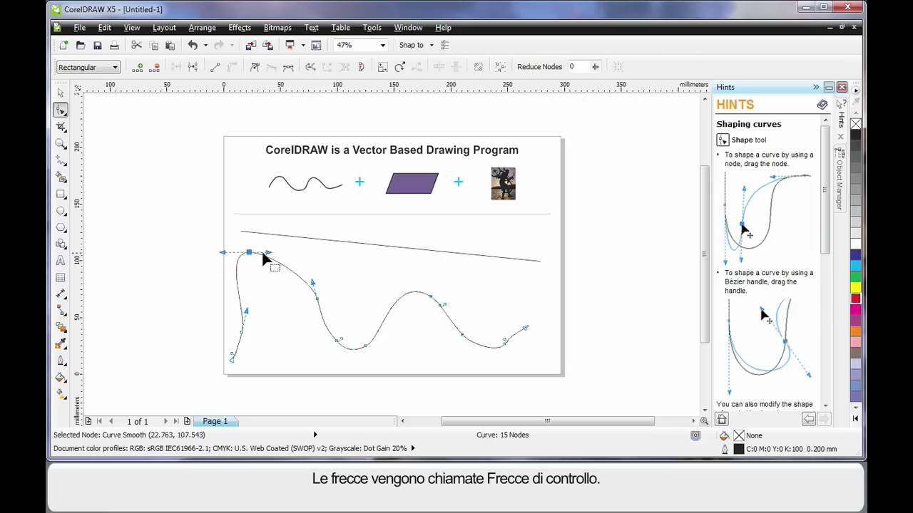
{"action": "left_click_drag", "start_coordinate": [268, 255], "coordinate": [393, 257]}
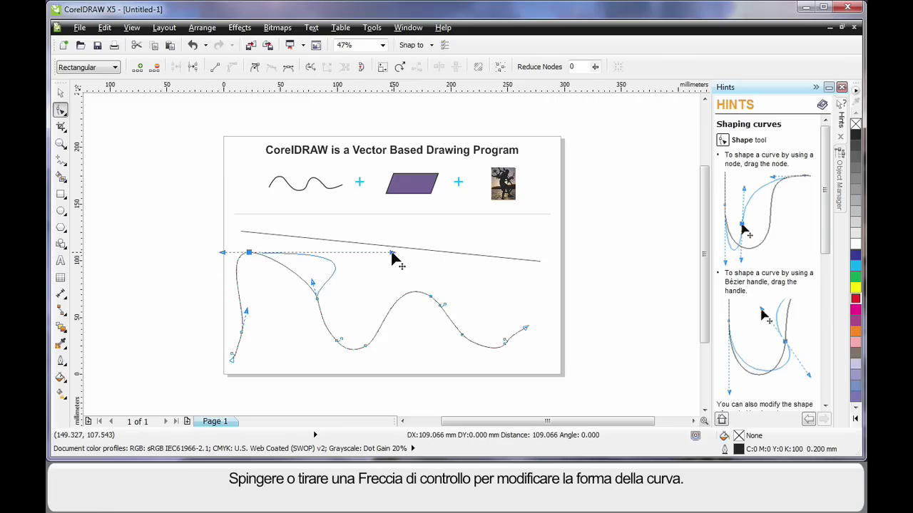
{"action": "left_click_drag", "start_coordinate": [431, 301], "coordinate": [512, 282]}
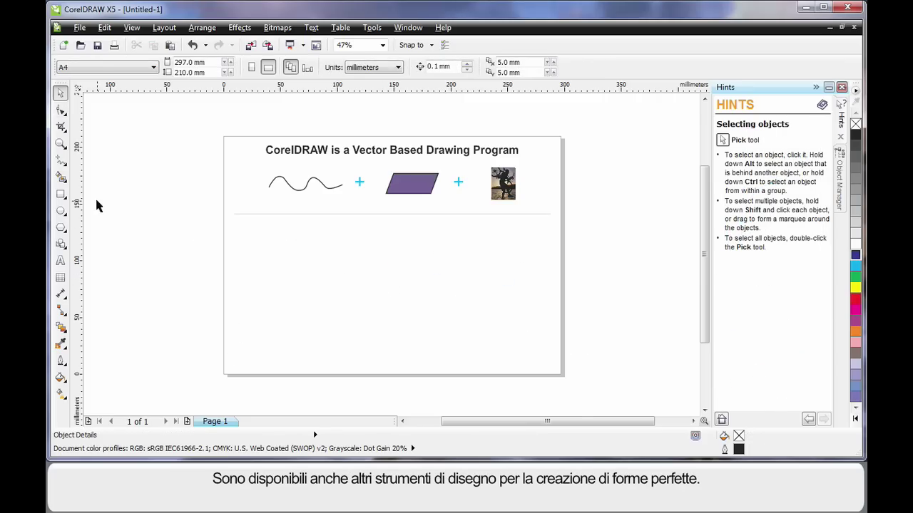
Step: Draw an ellipse below the divider, then move and stretch it to about 208 × 80 mm
{"action": "left_click", "coordinate": [61, 211]}
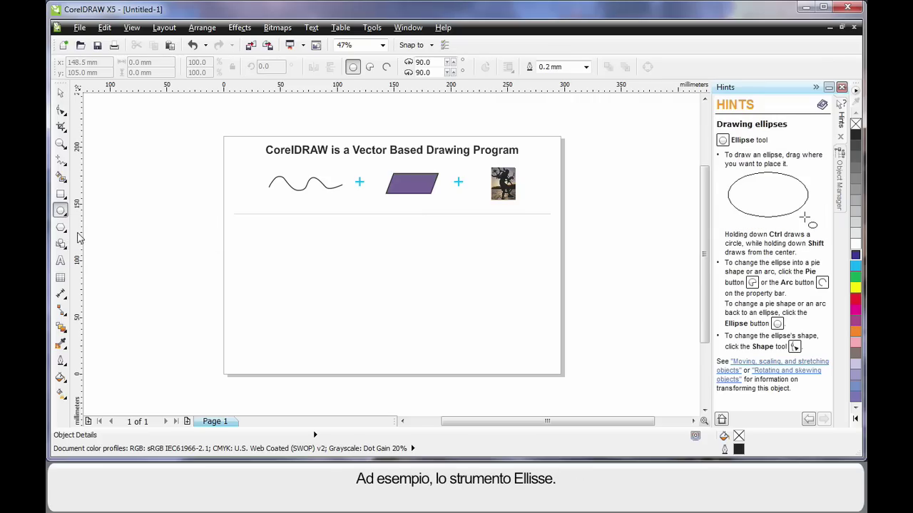
{"action": "left_click_drag", "start_coordinate": [310, 247], "coordinate": [488, 317]}
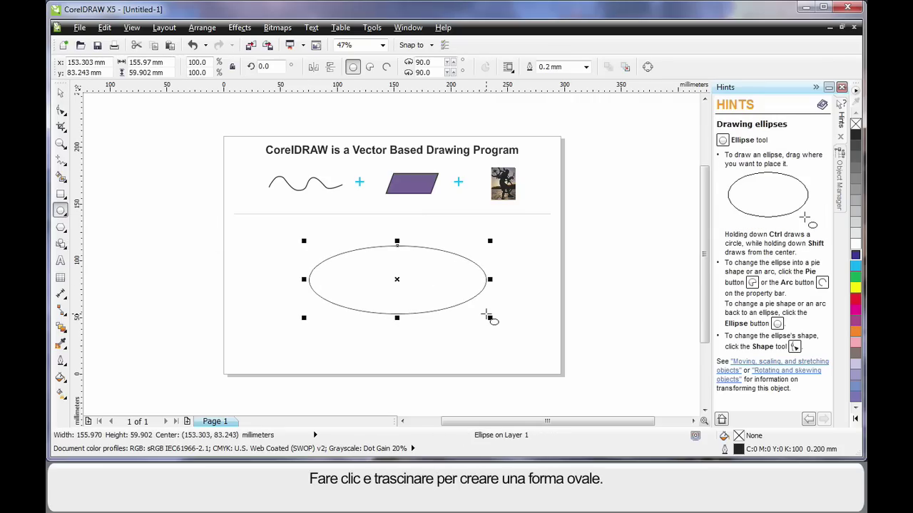
{"action": "left_click", "coordinate": [62, 96]}
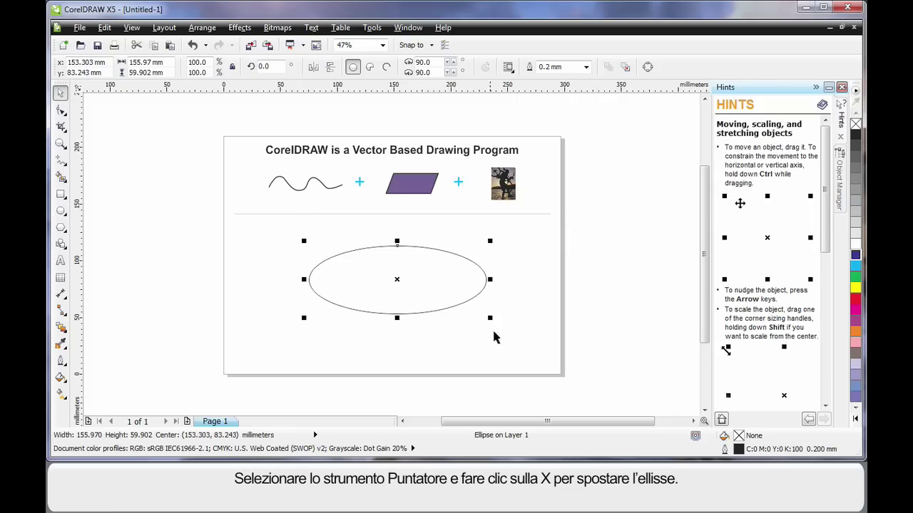
{"action": "mouse_move", "coordinate": [396, 279]}
{"action": "left_mouse_down"}
{"action": "mouse_move", "coordinate": [340, 264]}
{"action": "mouse_move", "coordinate": [402, 287]}
{"action": "left_mouse_up"}
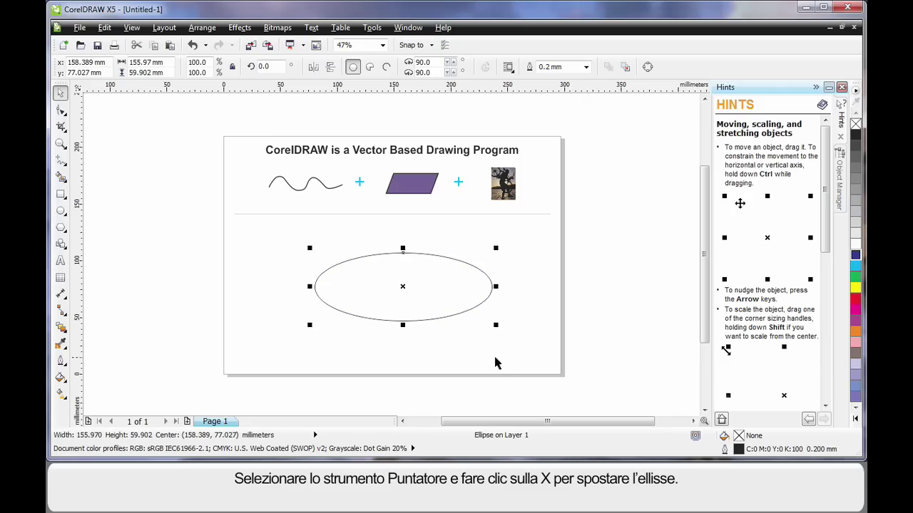
{"action": "left_click_drag", "start_coordinate": [495, 325], "coordinate": [526, 347]}
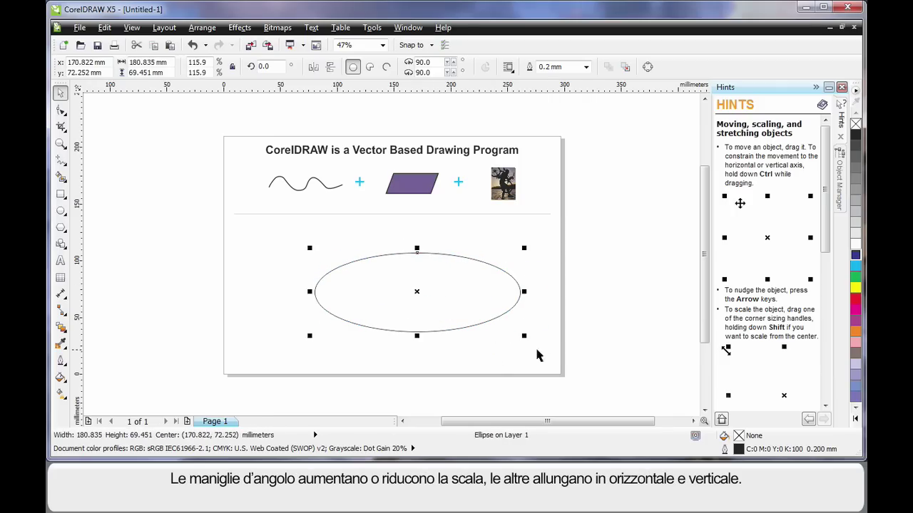
{"action": "left_click_drag", "start_coordinate": [525, 293], "coordinate": [551, 293]}
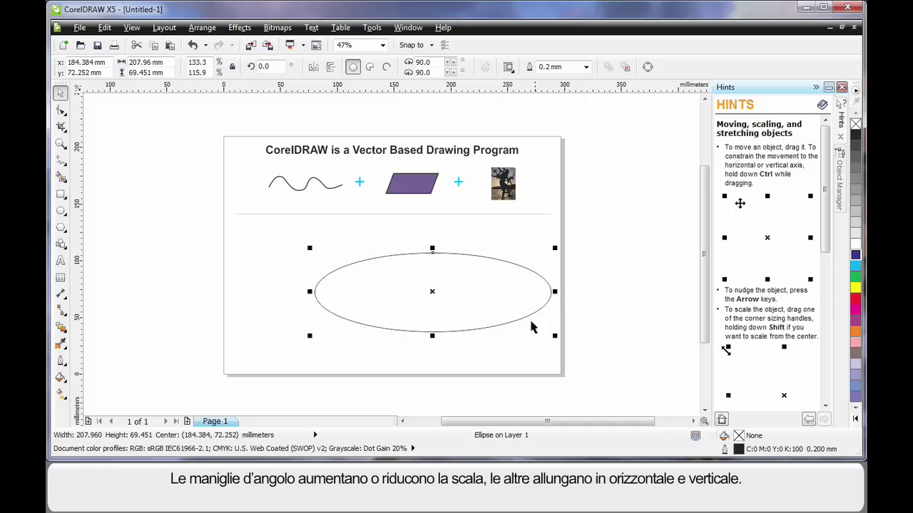
{"action": "mouse_move", "coordinate": [434, 334]}
{"action": "left_mouse_down"}
{"action": "mouse_move", "coordinate": [434, 281]}
{"action": "mouse_move", "coordinate": [433, 348]}
{"action": "left_mouse_up"}
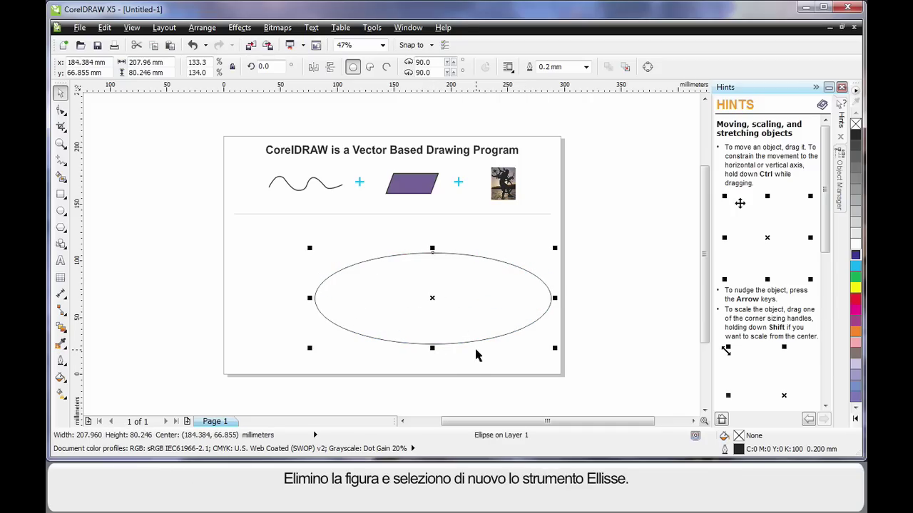
Step: Delete the ellipse and Ctrl-draw a circle about 113 mm across on the lower left
{"action": "key", "text": "Delete"}
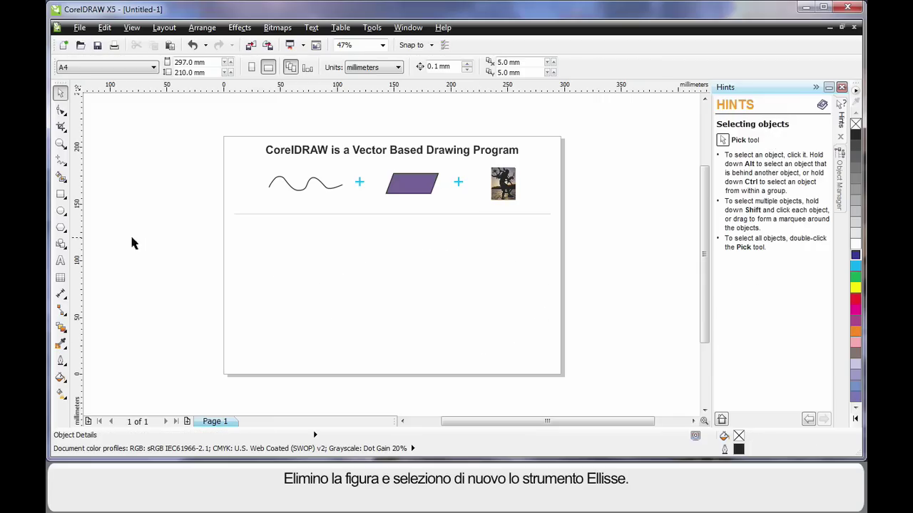
{"action": "left_click", "coordinate": [60, 210]}
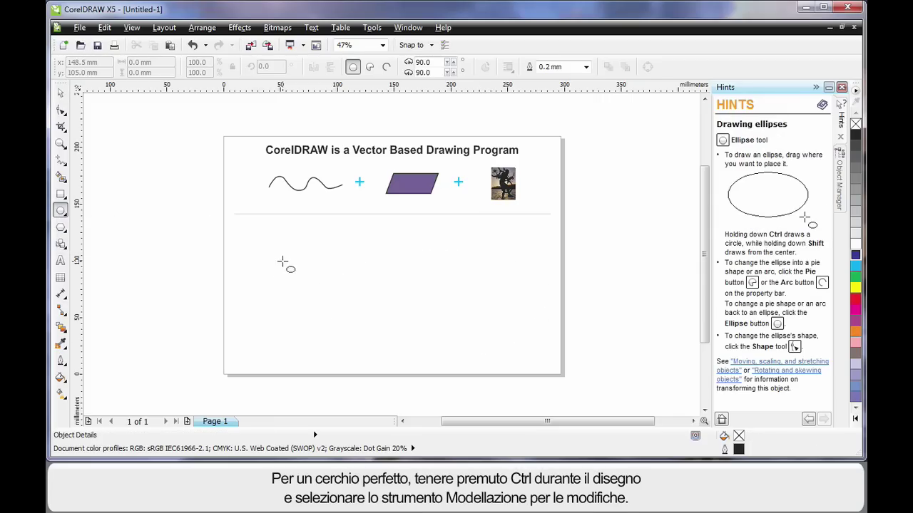
{"action": "left_click_drag", "start_coordinate": [265, 232], "coordinate": [393, 345]}
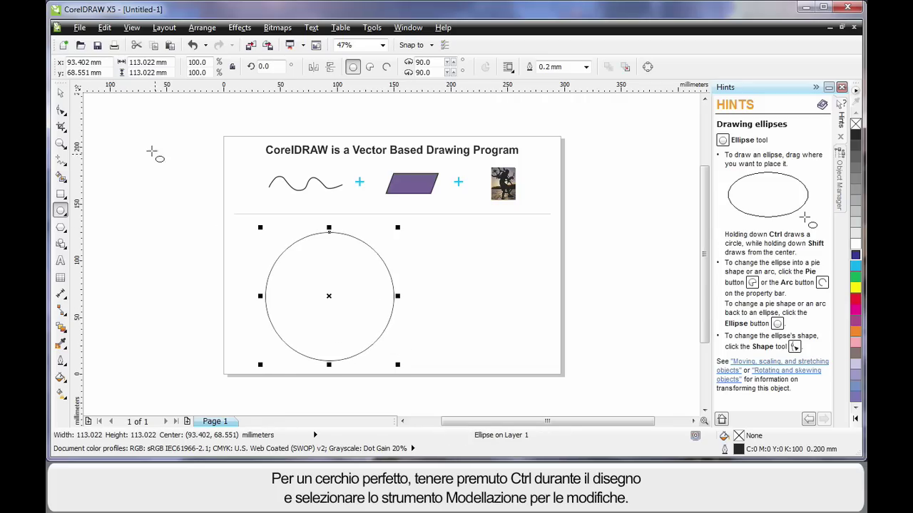
{"action": "left_click", "coordinate": [60, 112]}
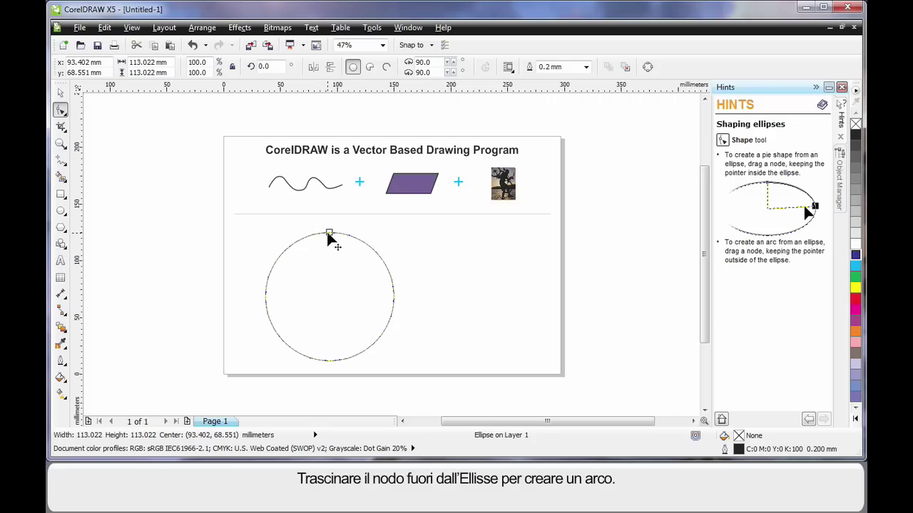
Step: Drag the circle's node into a pie running from 24.677° to 331.699°
{"action": "left_click_drag", "start_coordinate": [329, 232], "coordinate": [376, 238]}
{"action": "left_click_drag", "start_coordinate": [421, 273], "coordinate": [439, 356]}
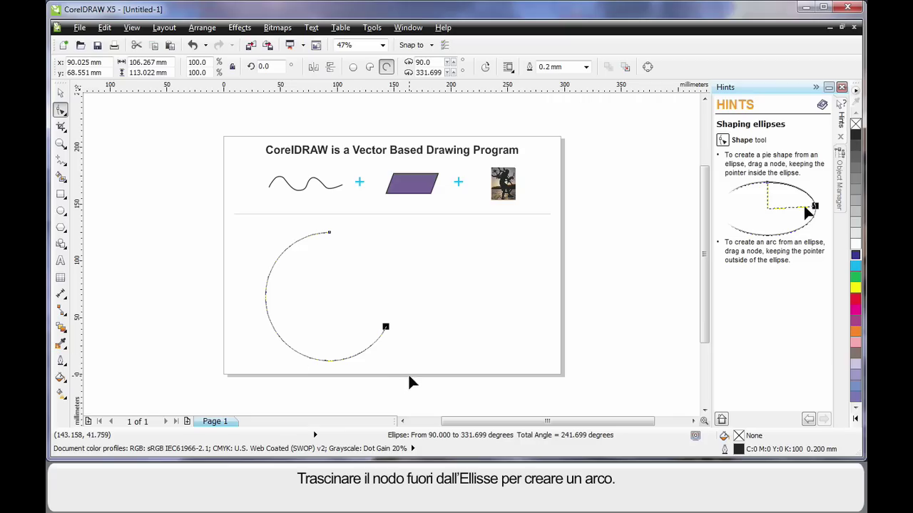
{"action": "left_click_drag", "start_coordinate": [329, 231], "coordinate": [387, 270]}
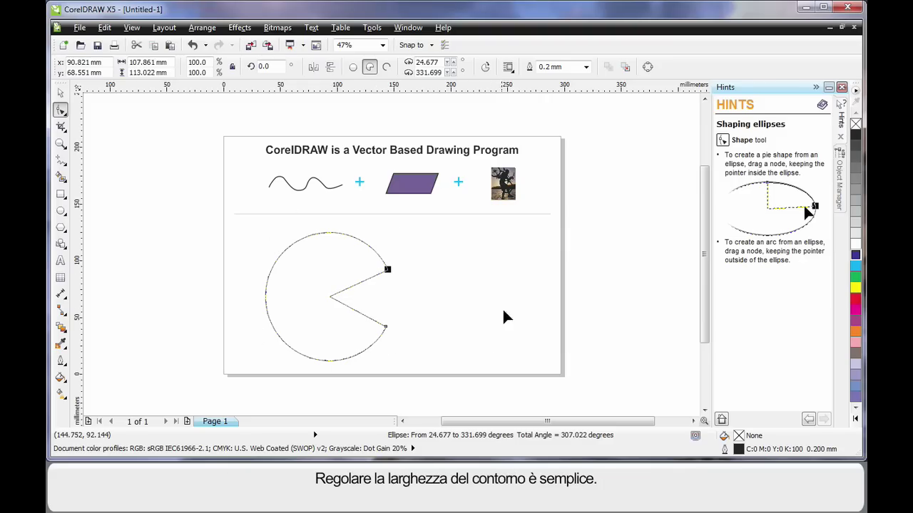
Step: Give the pie a 2.5 mm outline, a cyan fill and a red outline colour
{"action": "left_click", "coordinate": [586, 67]}
{"action": "left_click", "coordinate": [568, 163]}
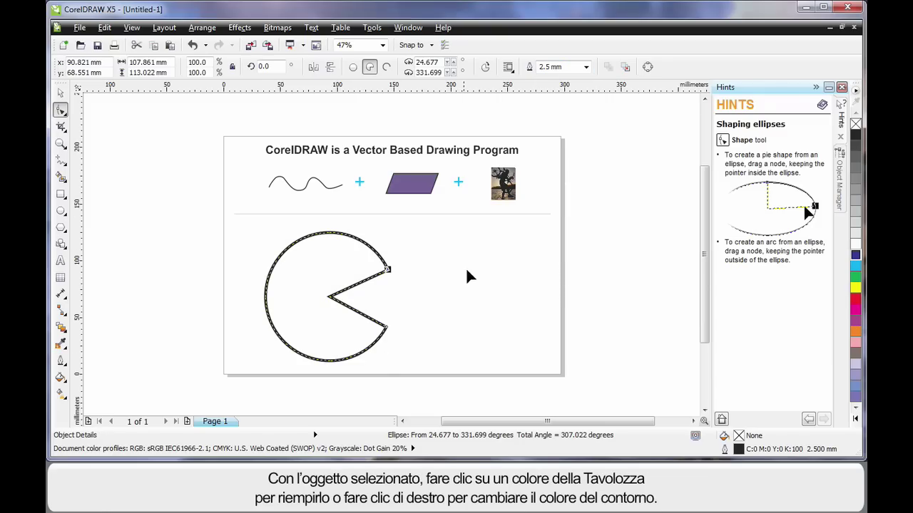
{"action": "left_click", "coordinate": [857, 268]}
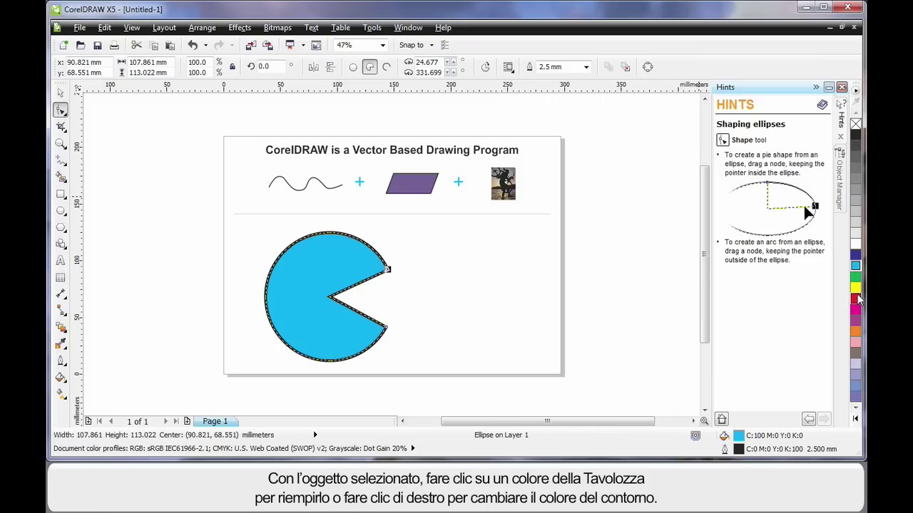
{"action": "right_click", "coordinate": [856, 299]}
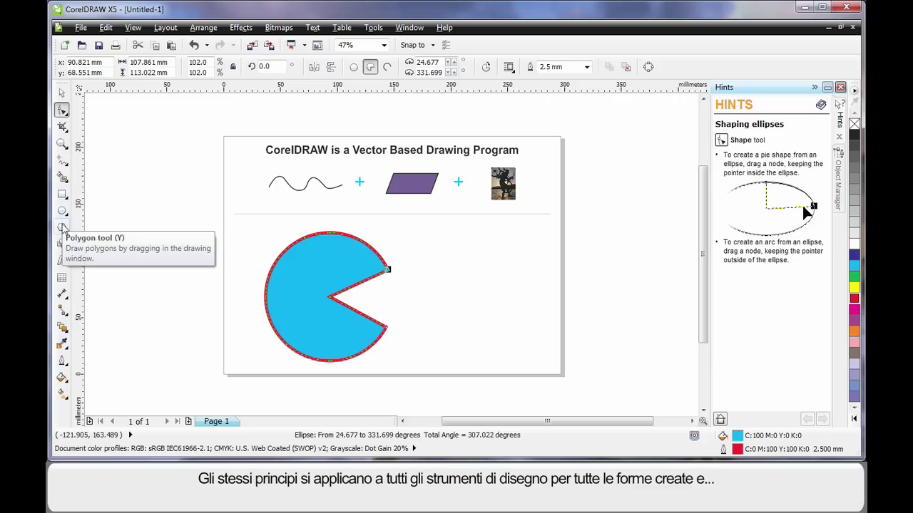
{"action": "left_click", "coordinate": [63, 195]}
{"action": "left_click", "coordinate": [63, 229]}
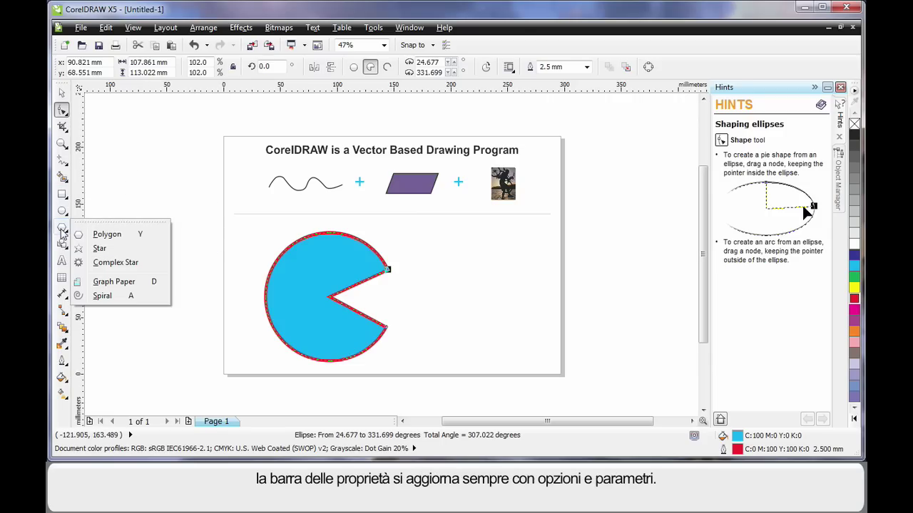
{"action": "left_click", "coordinate": [69, 235]}
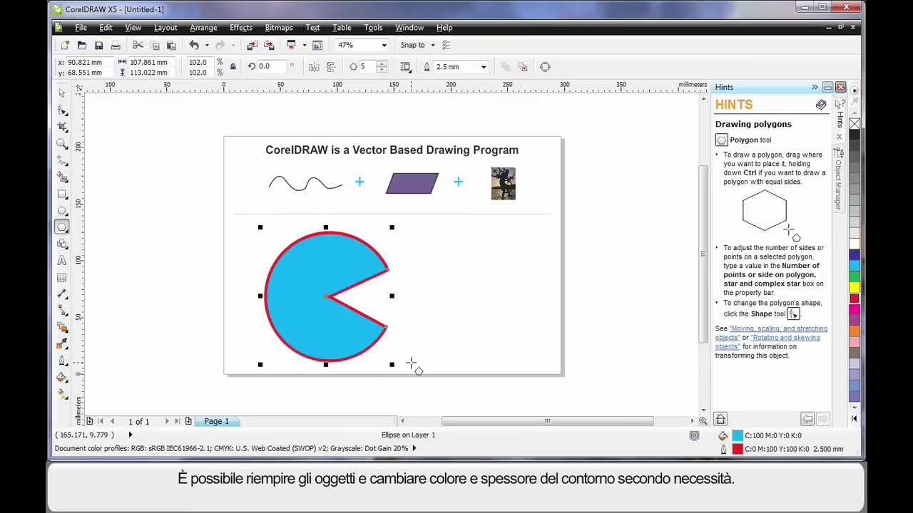
{"action": "left_click", "coordinate": [62, 94]}
{"action": "left_click", "coordinate": [147, 178]}
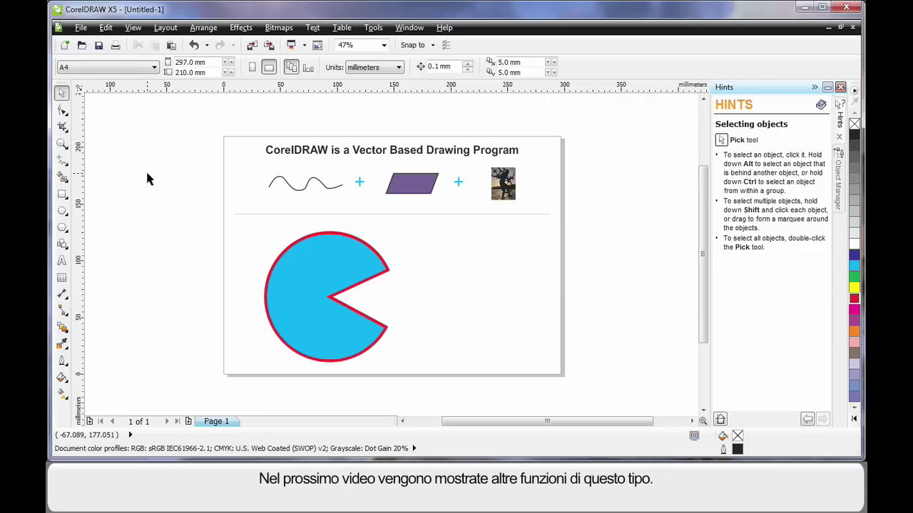